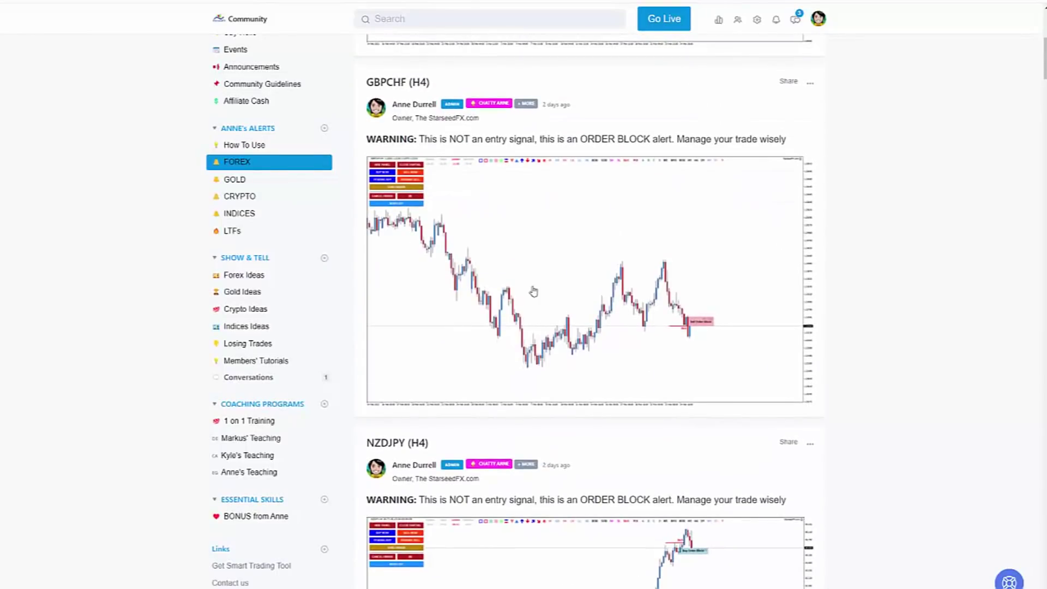
Browse the forex order block alerts and enlarge the GBPJPY (H4) chart to examine its buy order blocks.
scroll(589, 261, down, 5)
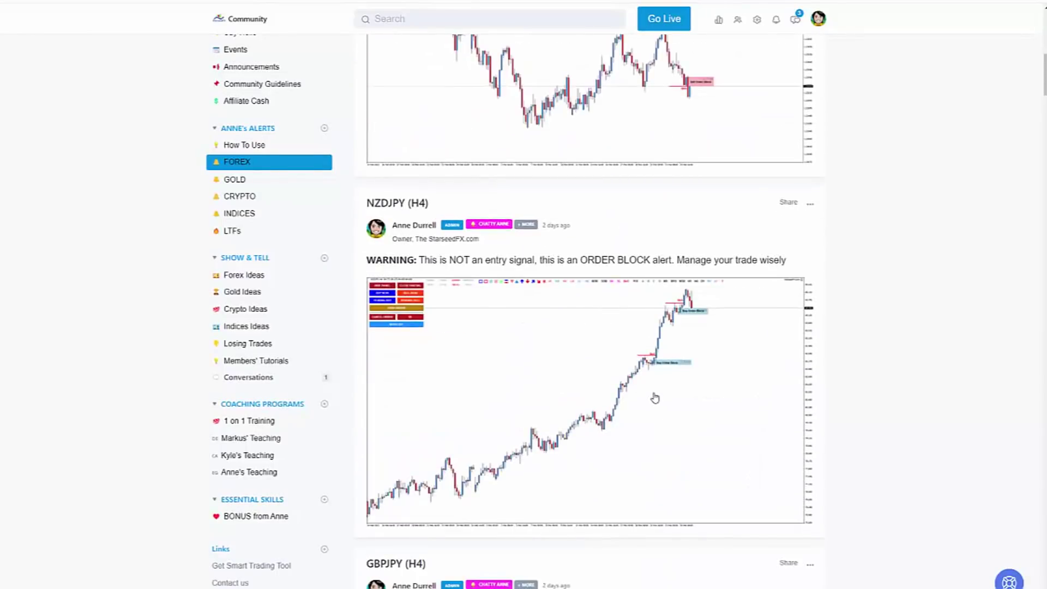
scroll(654, 397, down, 6)
scroll(519, 443, up, 10)
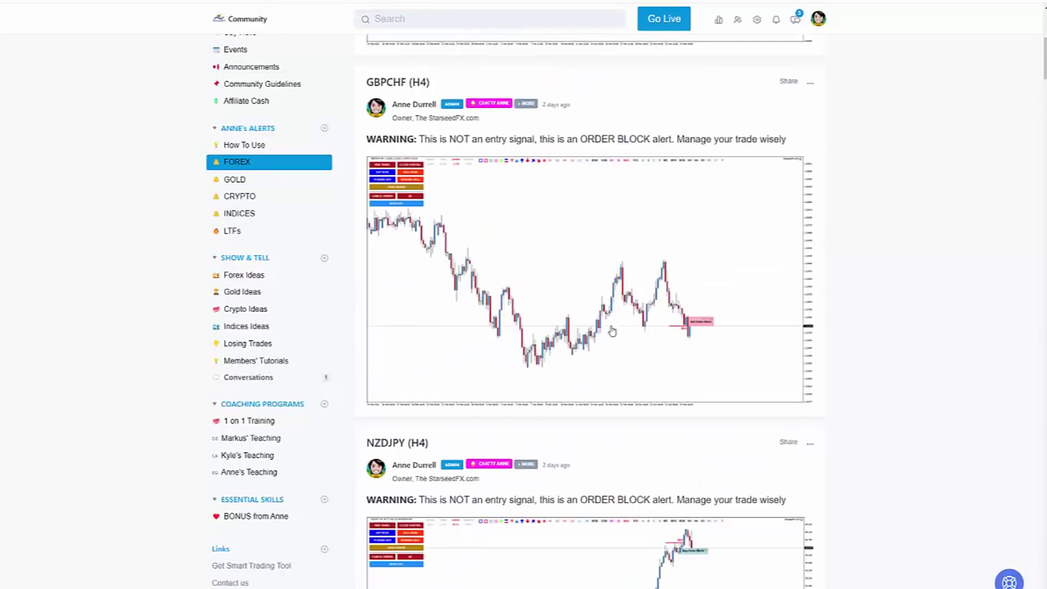
scroll(523, 355, down, 11)
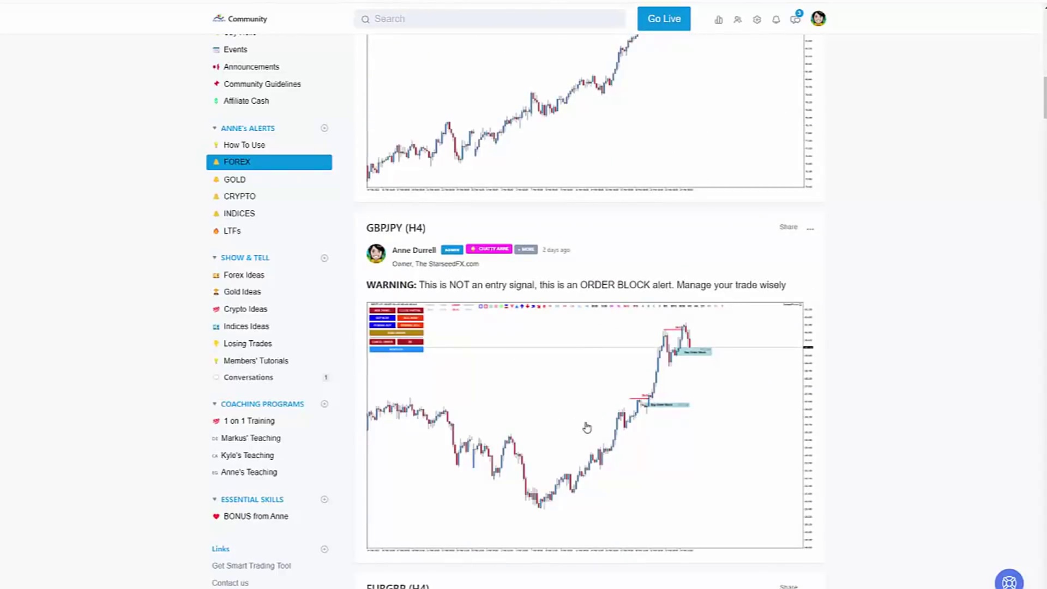
scroll(584, 426, down, 1)
click(575, 374)
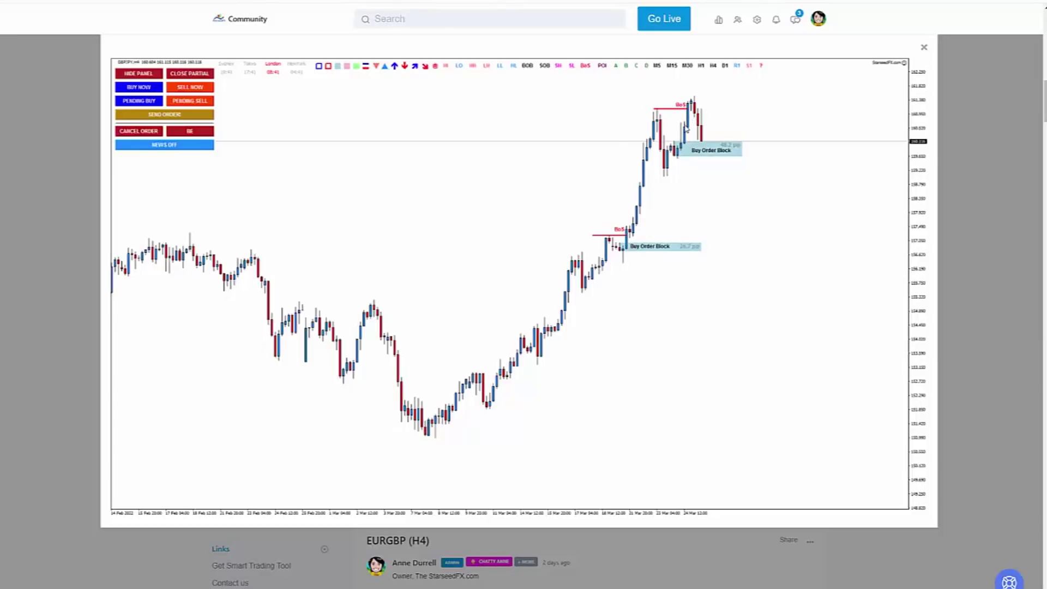
click(924, 48)
Enlarge the GBPCHF (H4) alert chart to examine its sell order block.
scroll(740, 249, up, 3)
scroll(740, 248, up, 10)
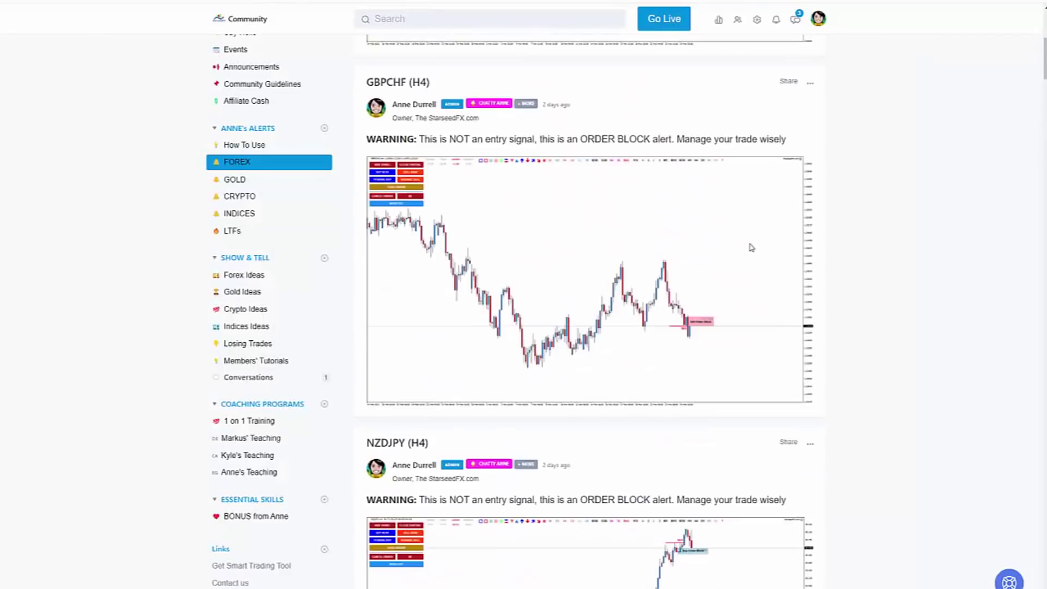
scroll(750, 250, down, 4)
click(736, 334)
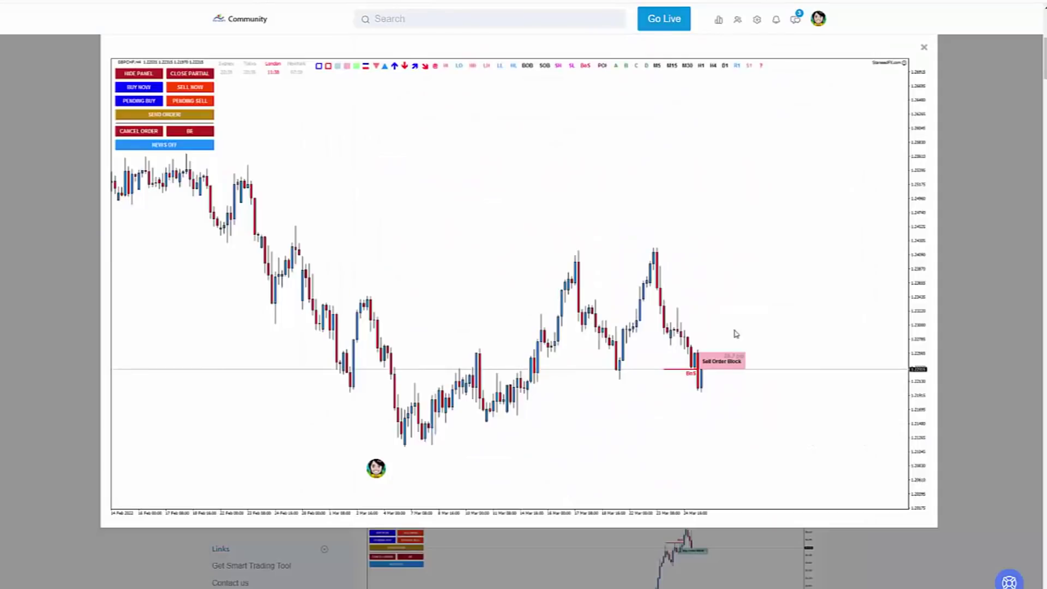
click(924, 47)
Enlarge the USDCHF (H4) alert chart to examine its sell order blocks, and browse the remaining forex alerts.
scroll(678, 263, up, 5)
click(573, 245)
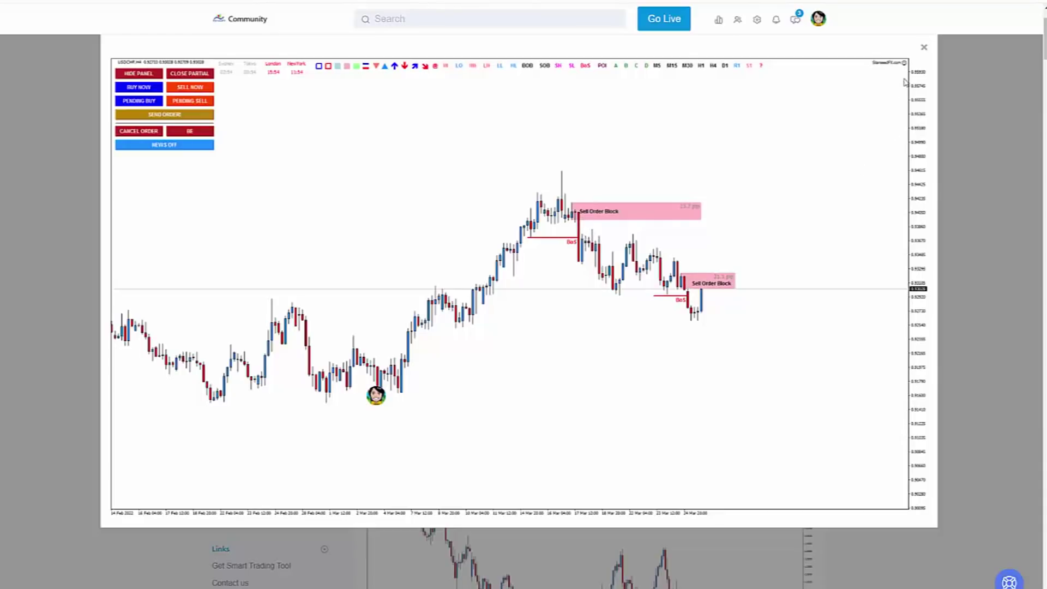
click(923, 52)
scroll(475, 350, up, 1)
scroll(709, 382, down, 4)
scroll(632, 408, down, 20)
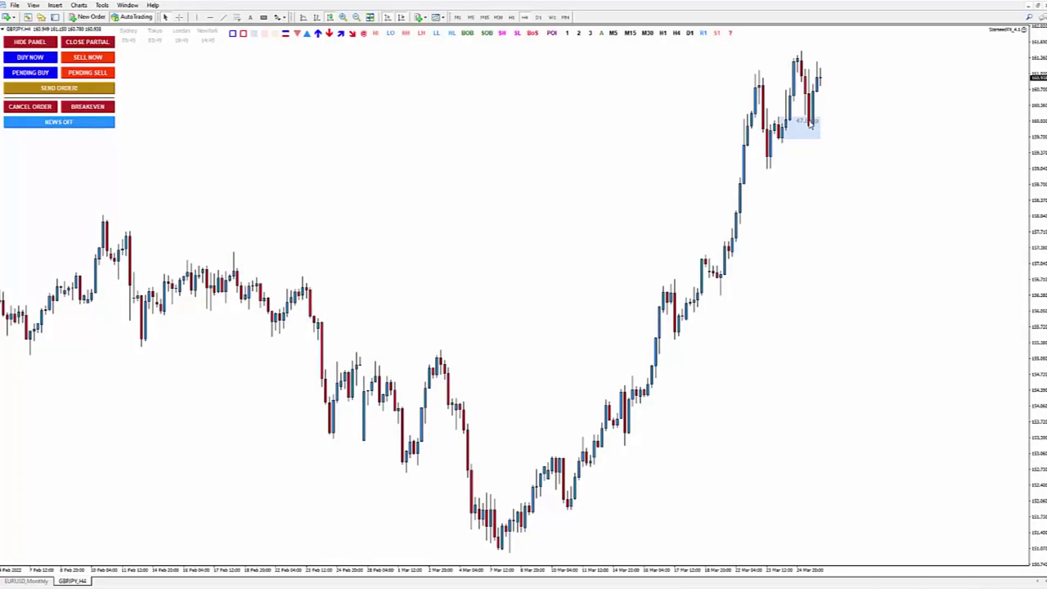
Switch the GBPJPY chart to M15 and mark the structure levels around the reversal low with three short horizontal lines.
click(484, 17)
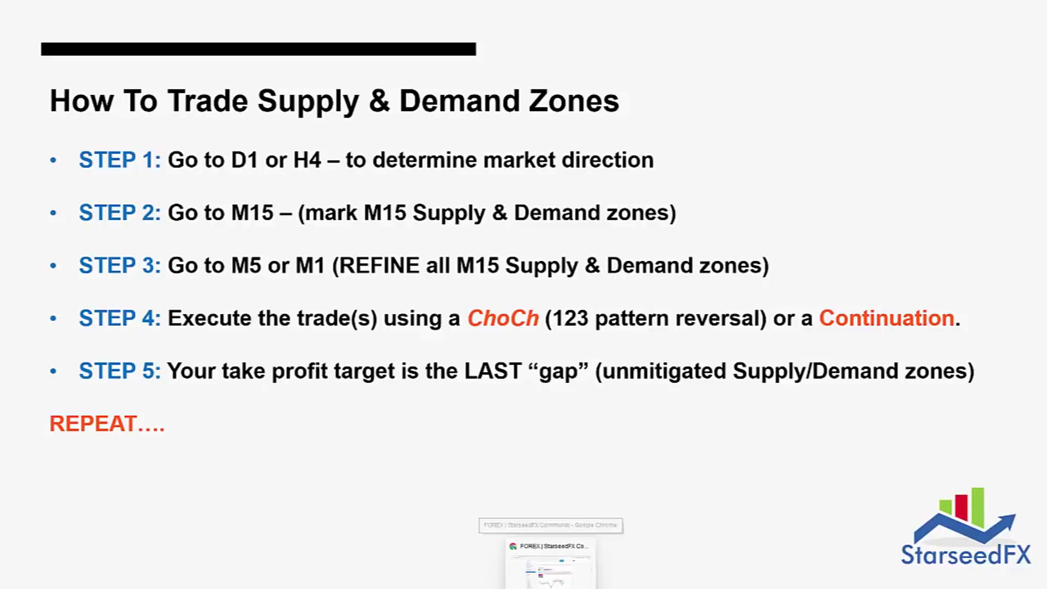
click(550, 586)
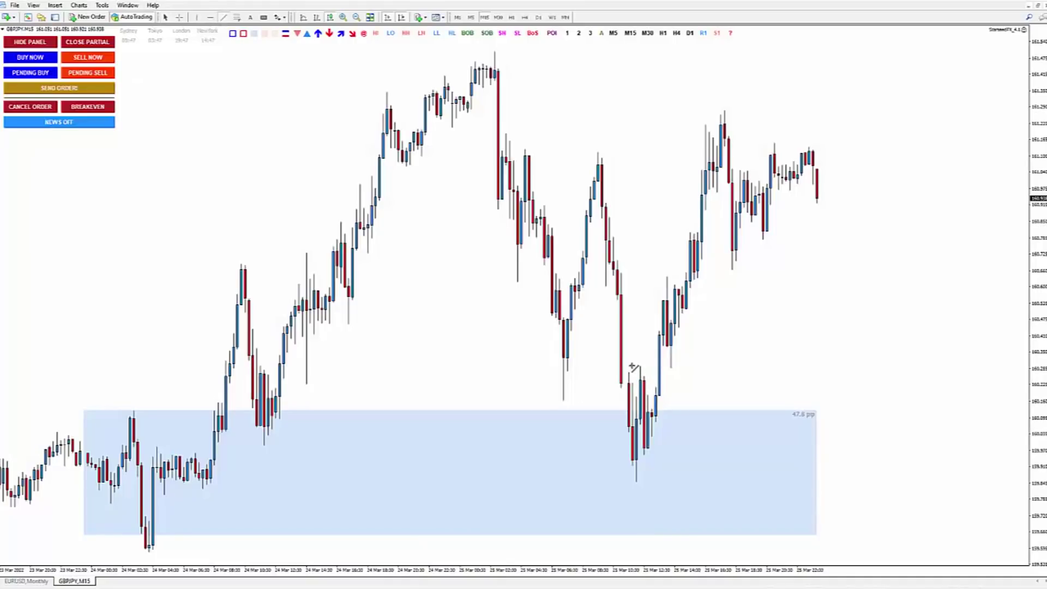
mouse_move(641, 366)
mouse_down()
mouse_move(684, 367)
mouse_move(668, 371)
mouse_up()
scroll(661, 371, up, 1)
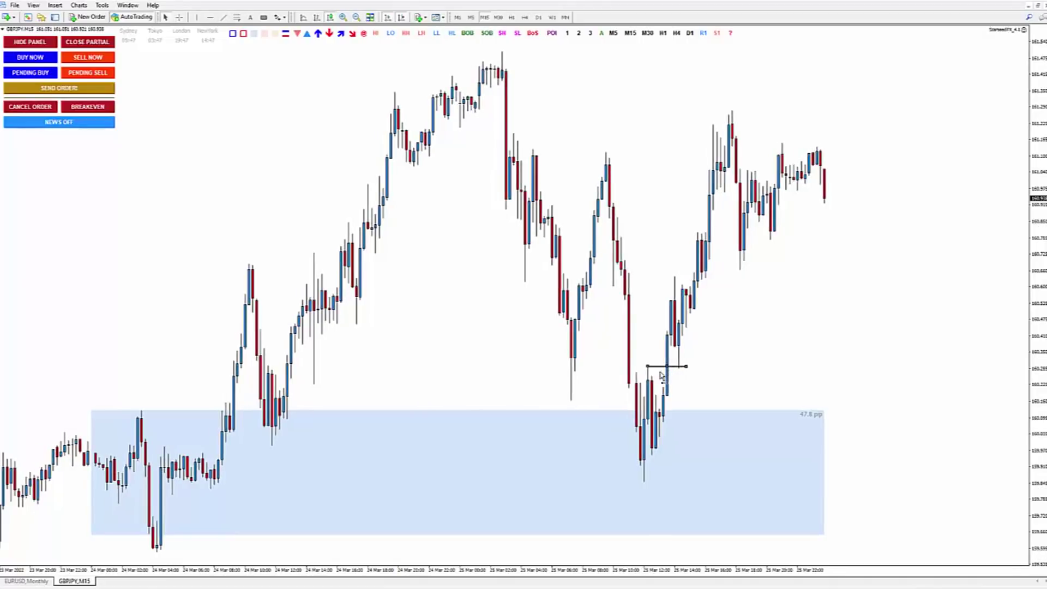
drag(666, 367, 627, 386)
scroll(626, 471, down, 1)
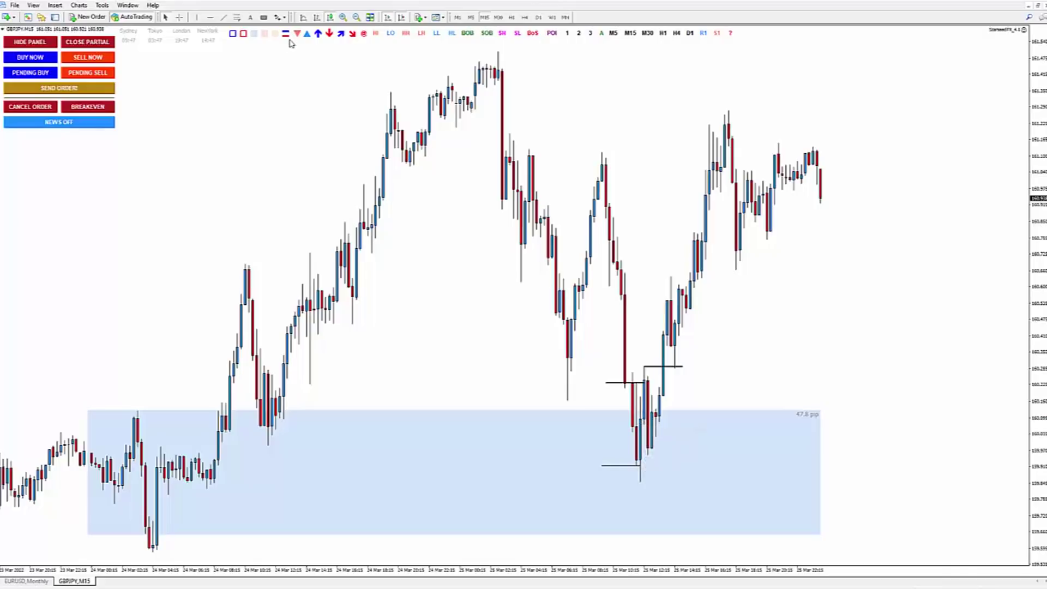
Place a demand zone rectangle about 9.7 pips high over the lowest candle inside the large zone.
click(254, 33)
click(701, 360)
drag(641, 460, 742, 489)
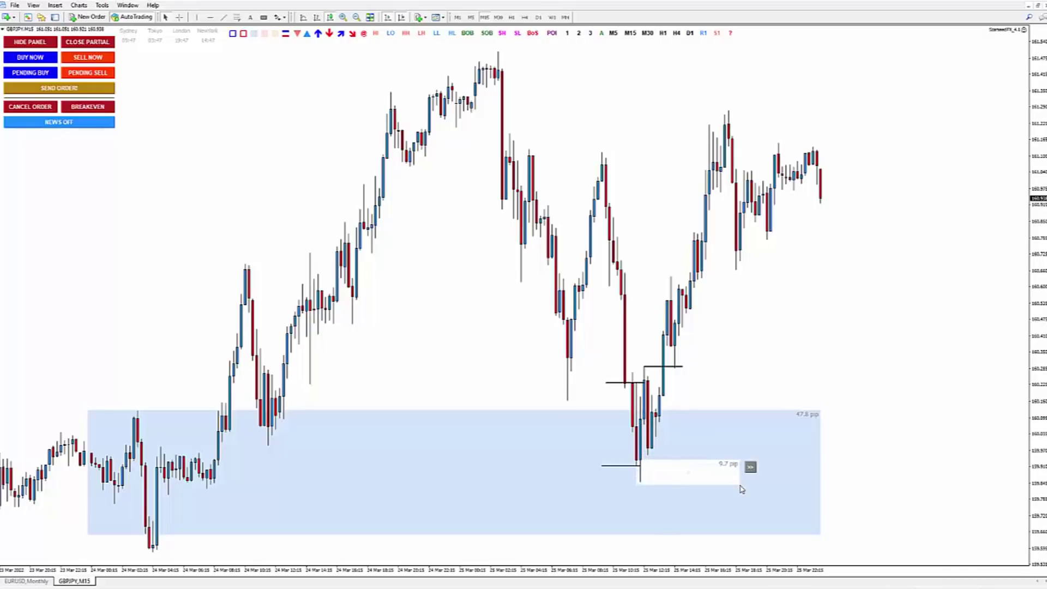
Switch the GBPJPY chart to M5 and delete the small demand zone rectangle.
click(470, 17)
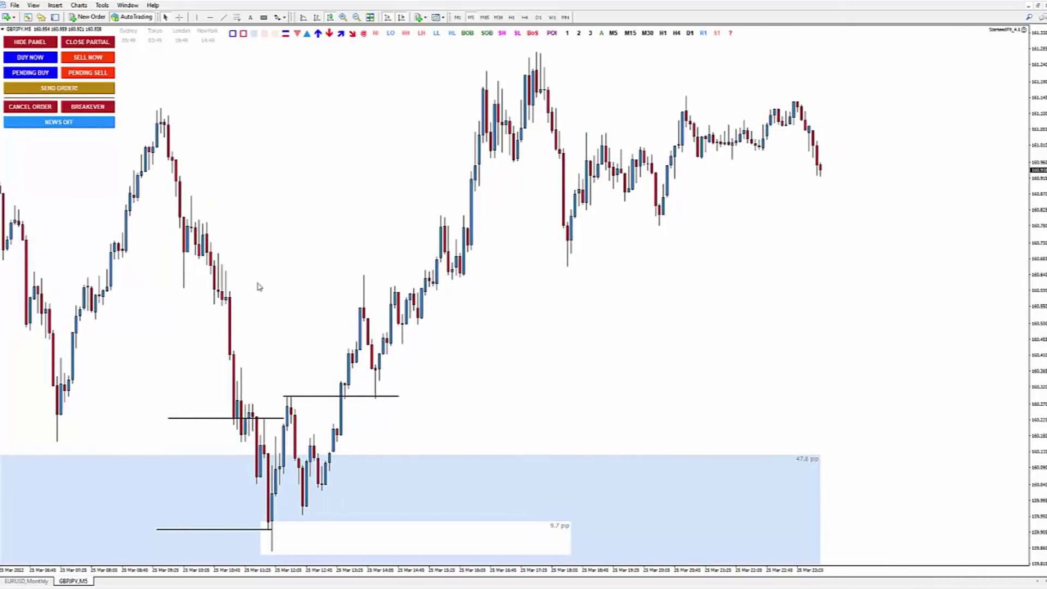
mouse_move(580, 526)
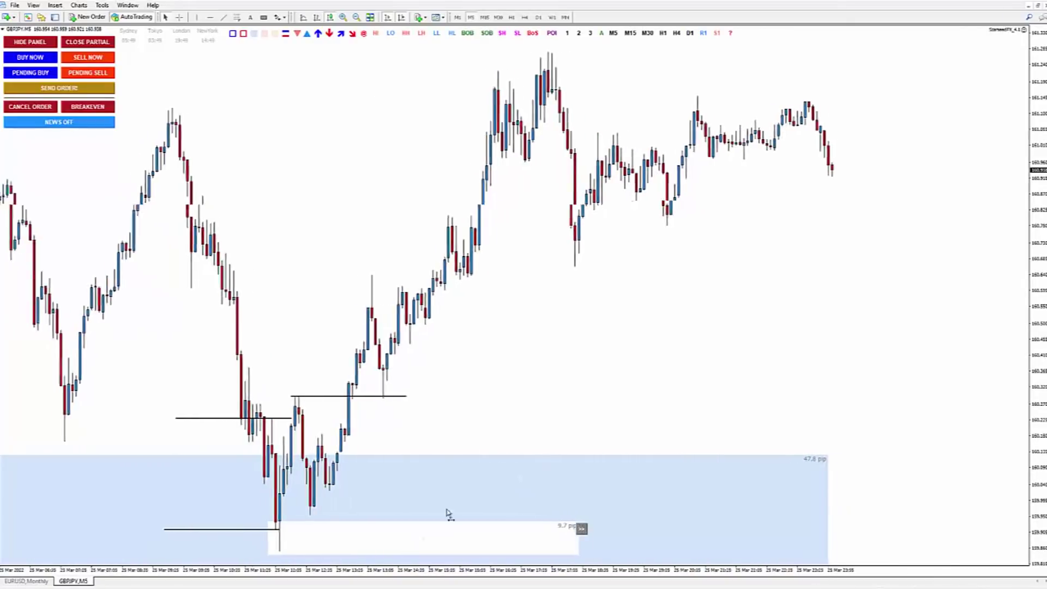
drag(418, 540, 579, 353)
right_click(579, 353)
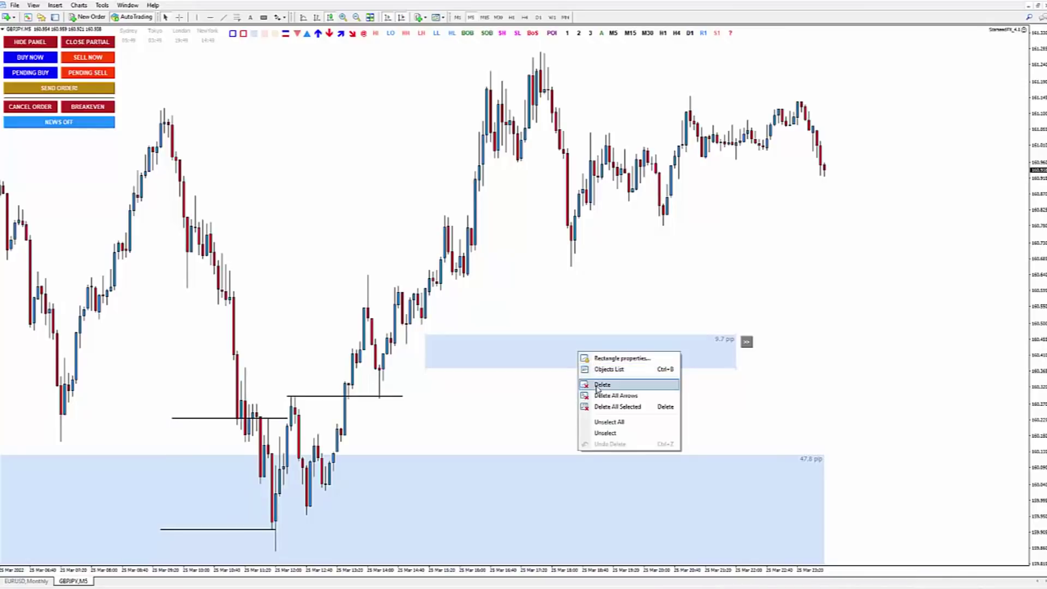
click(598, 386)
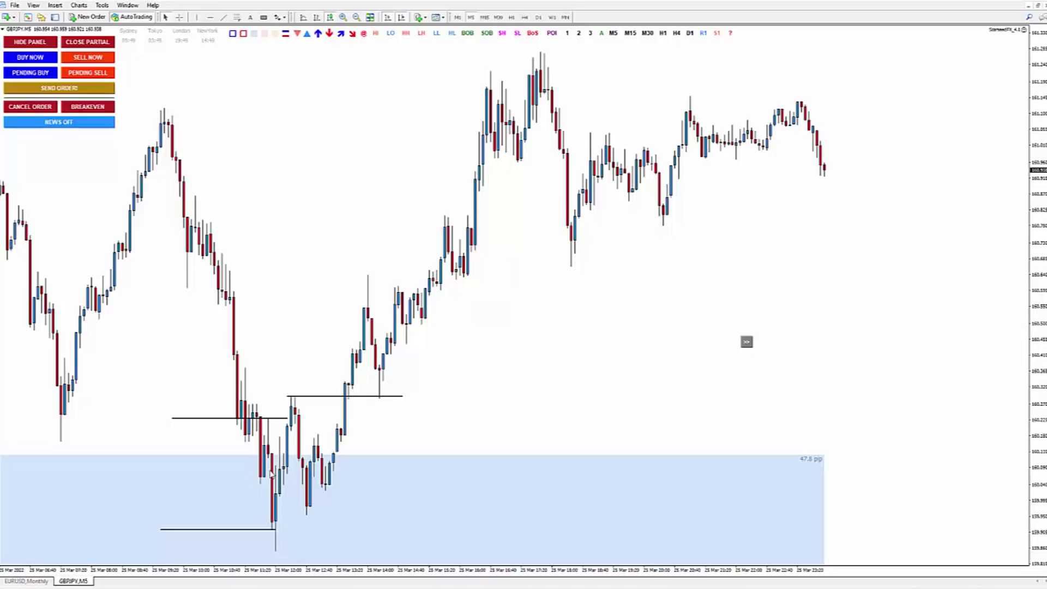
Project risk-reward levels with the stop loss near the M5 swing low and the entry at the next pullback.
drag(274, 527, 304, 494)
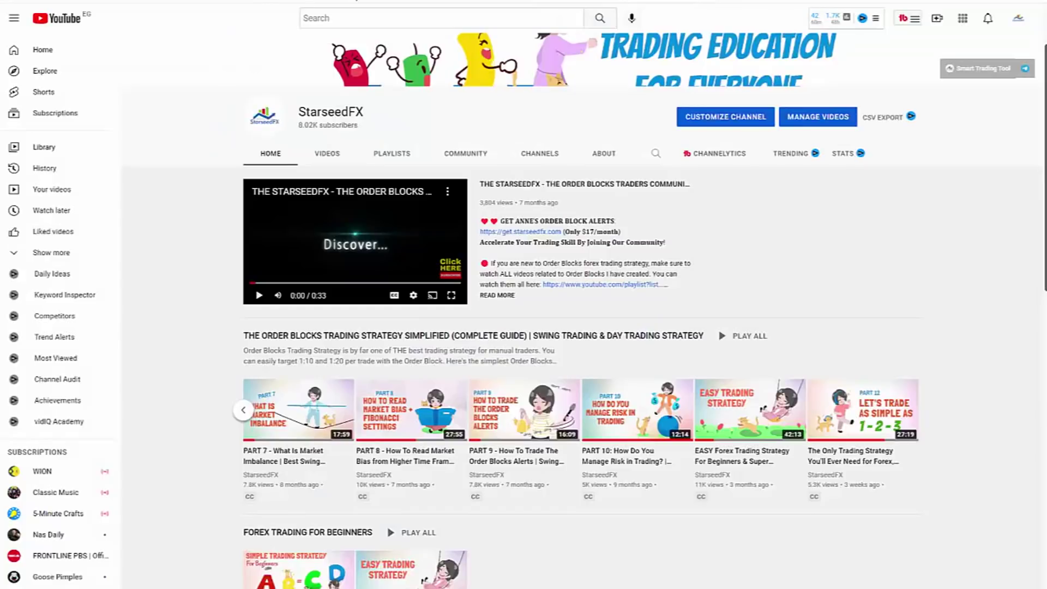
Switch from the YouTube channel page to the PowerPoint slide on trading supply and demand zones, and return to the GBPJPY chart.
mouse_move(879, 411)
mouse_move(782, 588)
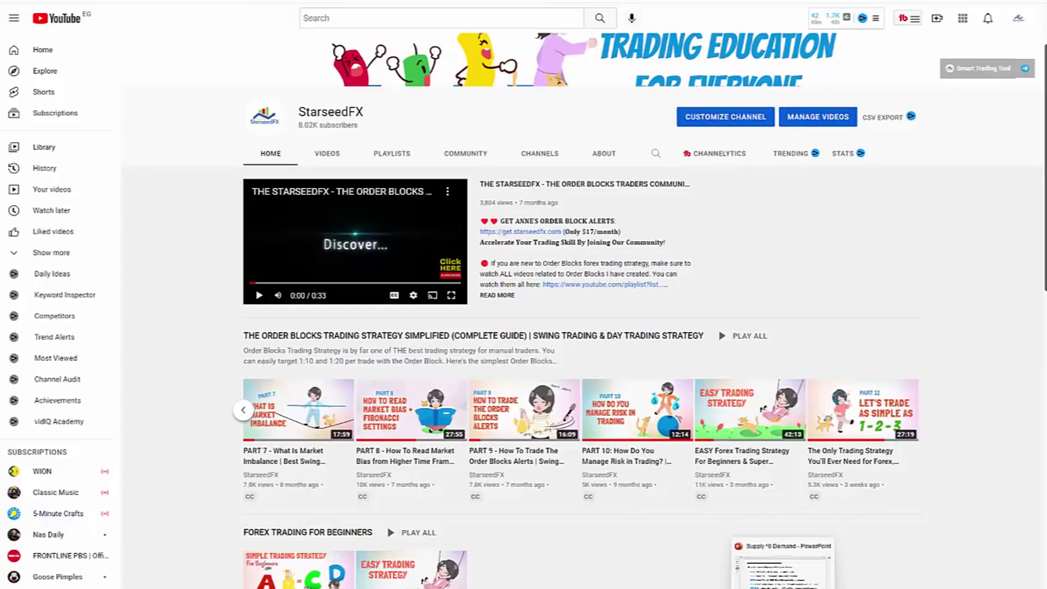
click(783, 567)
mouse_move(730, 588)
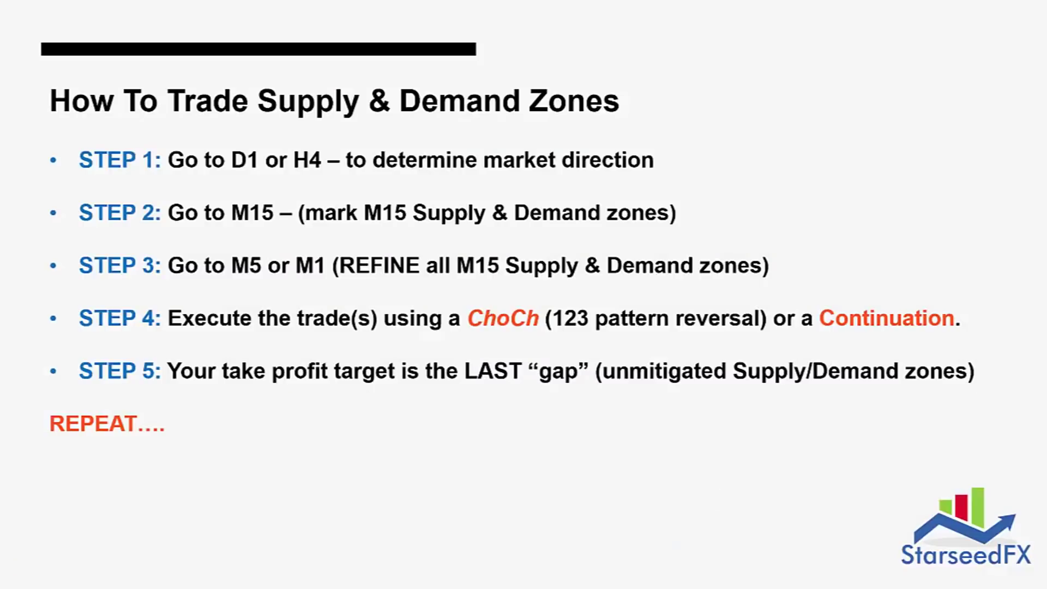
click(730, 567)
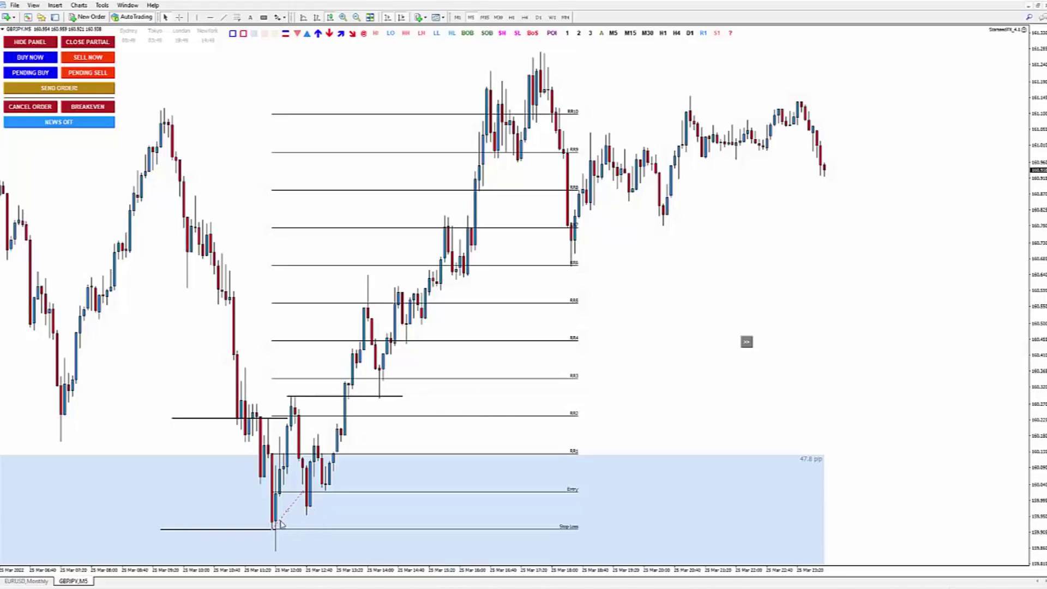
Remove the risk-reward levels and shorten the upper structure line so it ends just past the candle that breaks it.
drag(288, 510, 540, 424)
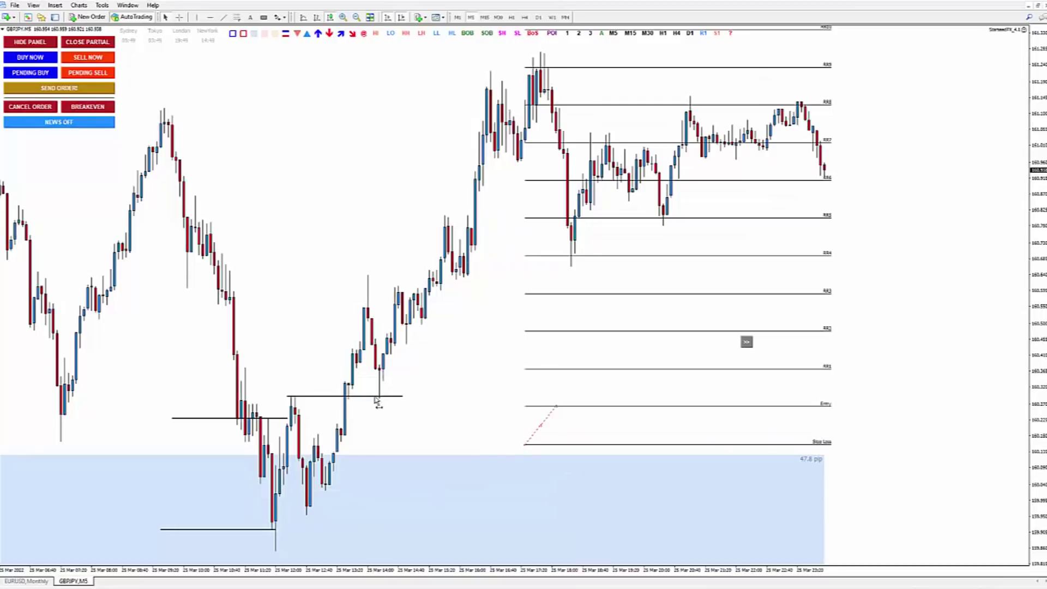
drag(401, 401, 348, 400)
drag(348, 399, 344, 448)
key(ctrl+z)
drag(344, 397, 357, 396)
click(226, 406)
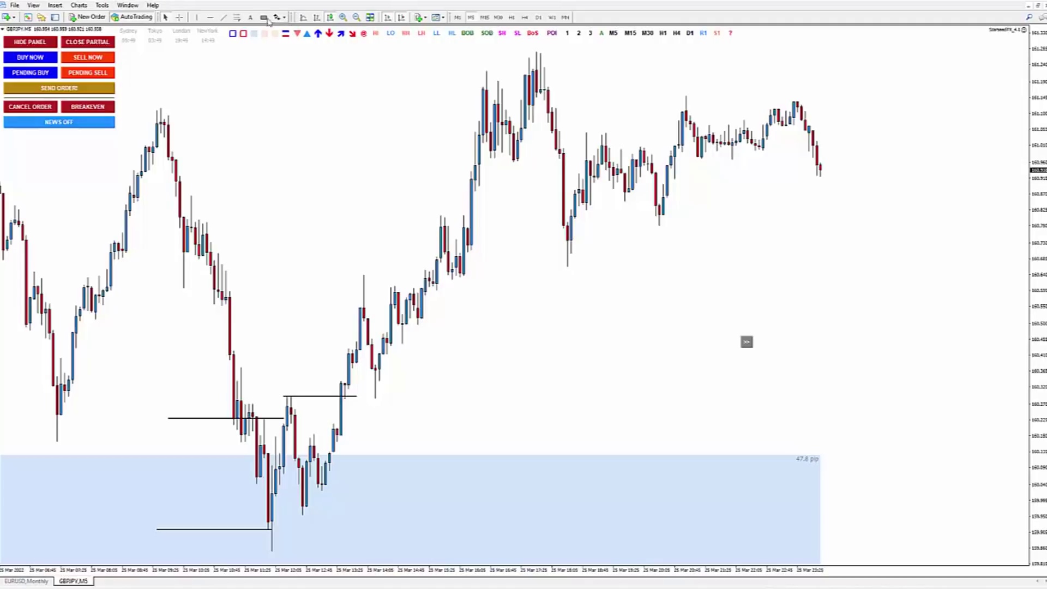
Draw new risk-reward levels from the M5 swing low up to the structure line level, and delete them.
click(238, 19)
drag(271, 530, 434, 416)
right_click(435, 416)
click(458, 444)
Add a horizontal line at the next higher swing high and place a demand zone about 4.7 pips high at the breakout candle.
drag(240, 420, 308, 374)
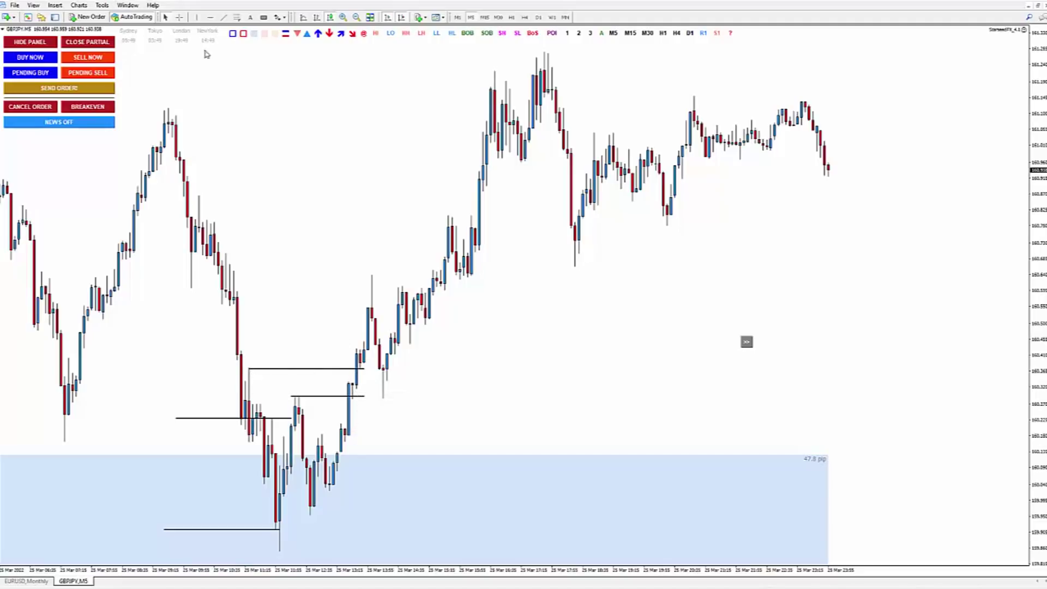
click(262, 33)
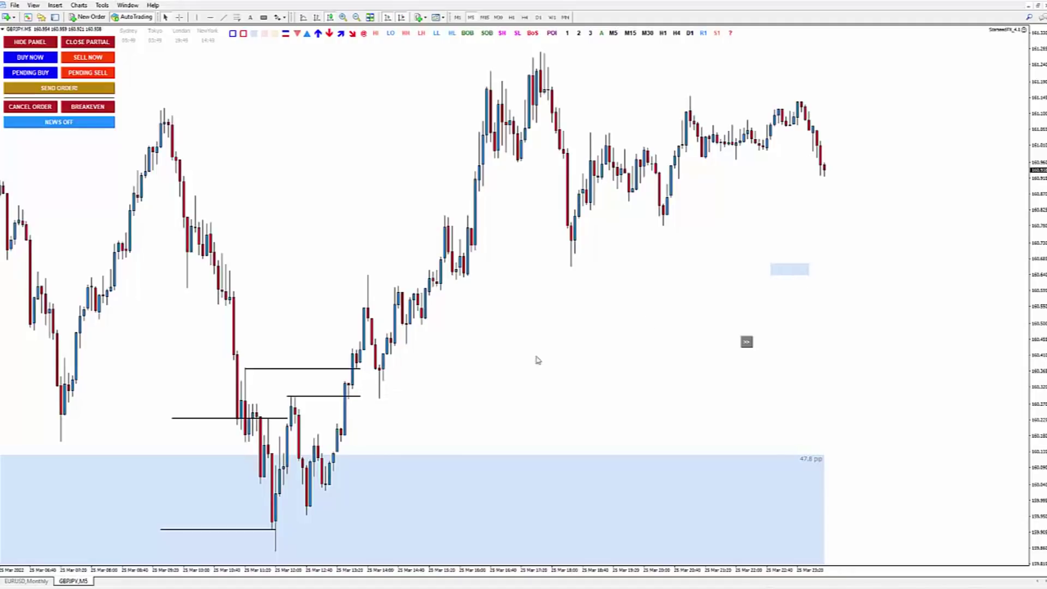
click(368, 391)
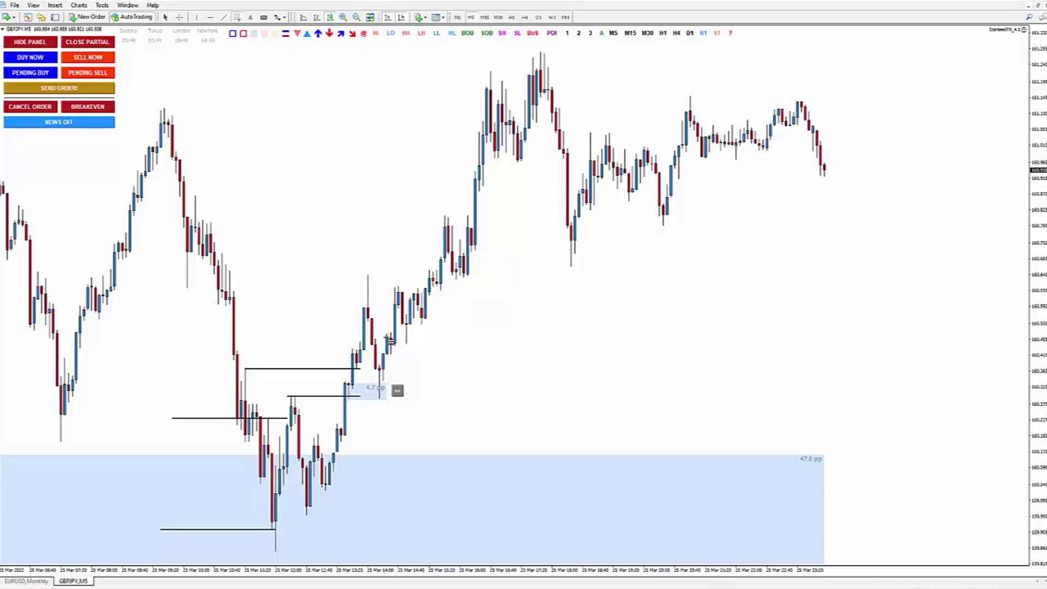
Project risk-reward levels with stop loss and entry at the 4.7-pip zone's lower and upper edges, shift them aside, and delete them.
drag(361, 404, 390, 384)
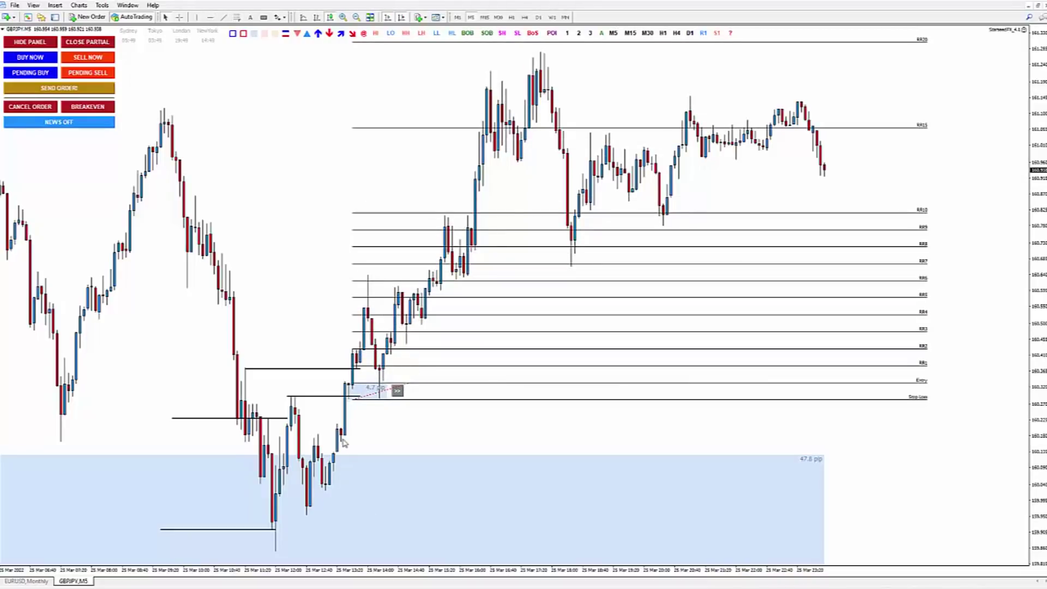
drag(381, 399, 471, 400)
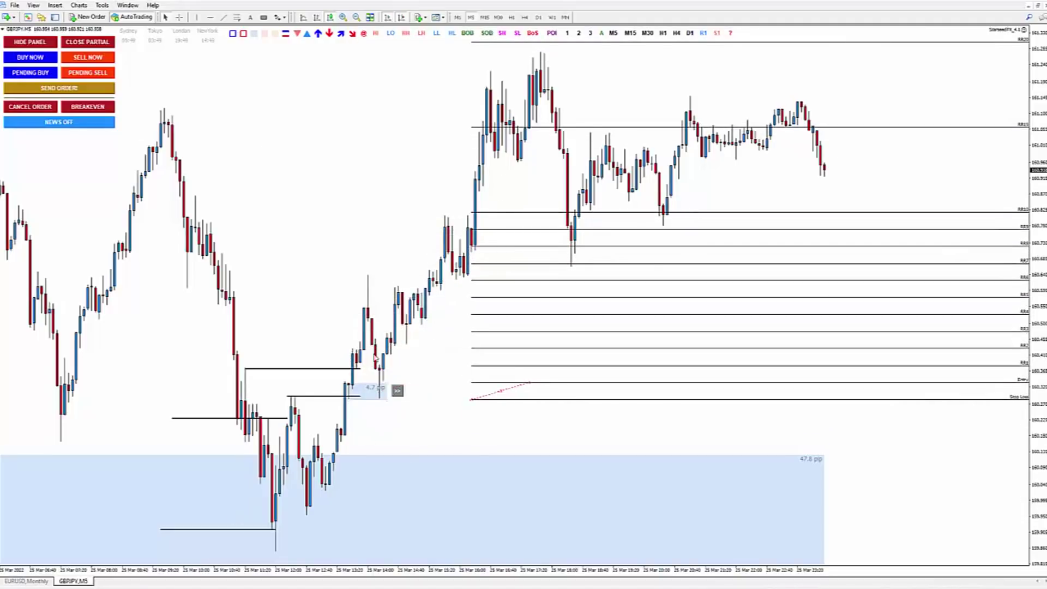
drag(495, 390, 444, 390)
right_click(444, 390)
click(464, 420)
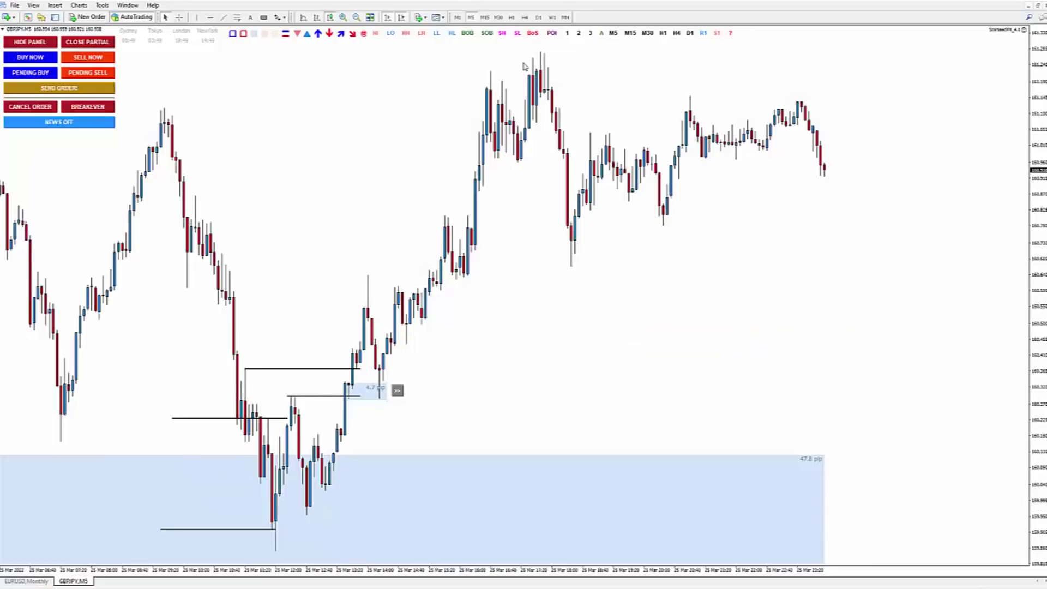
Review the marked zones on the GBPJPY chart in the H4 and M15 timeframes.
click(525, 17)
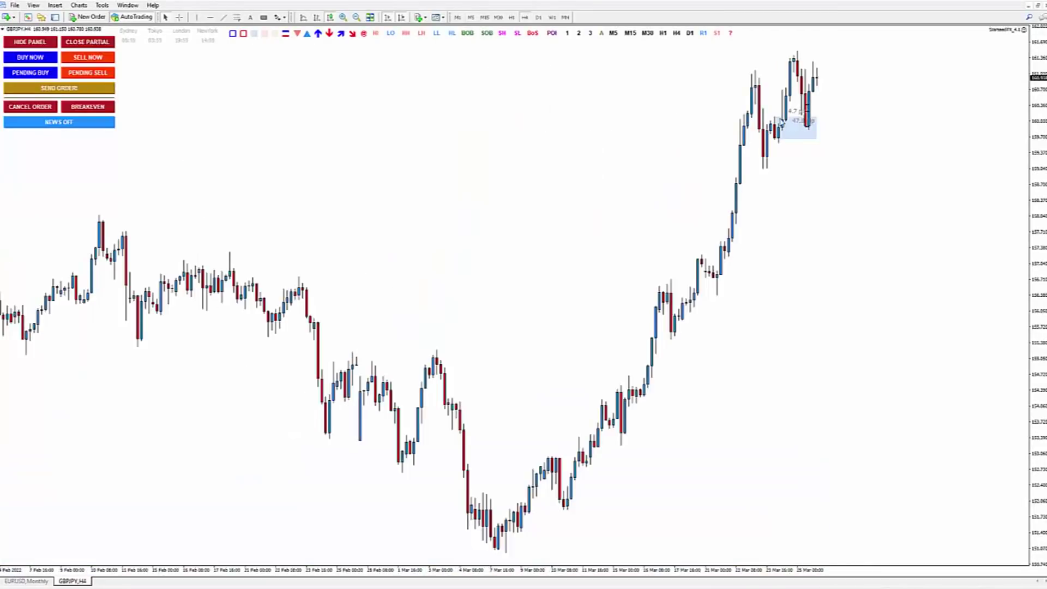
click(484, 17)
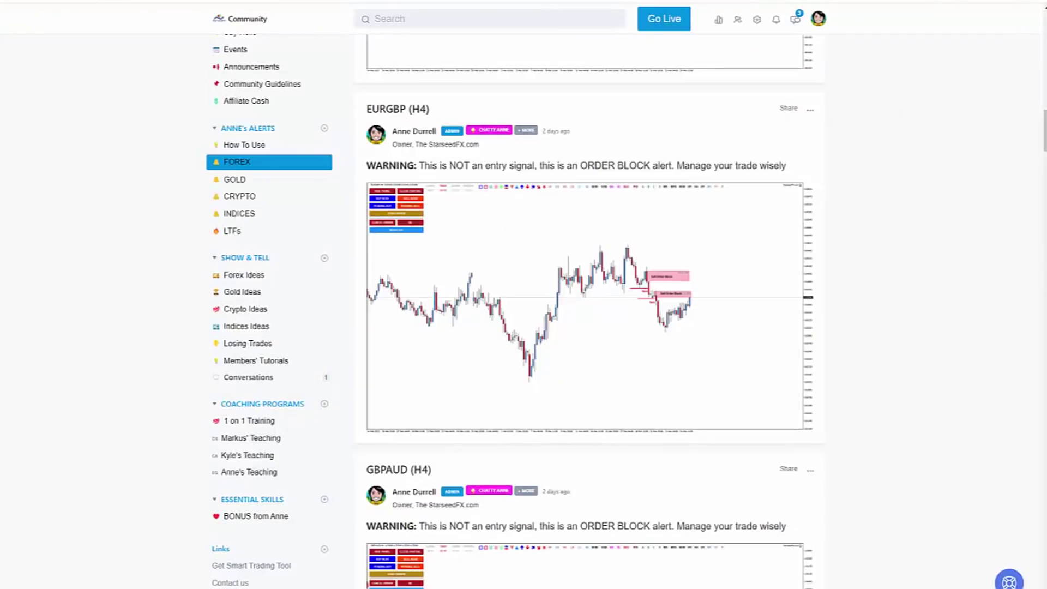
Switch to the PowerPoint slides and review Step 3 of finding supply and demand zones.
mouse_move(718, 578)
click(747, 567)
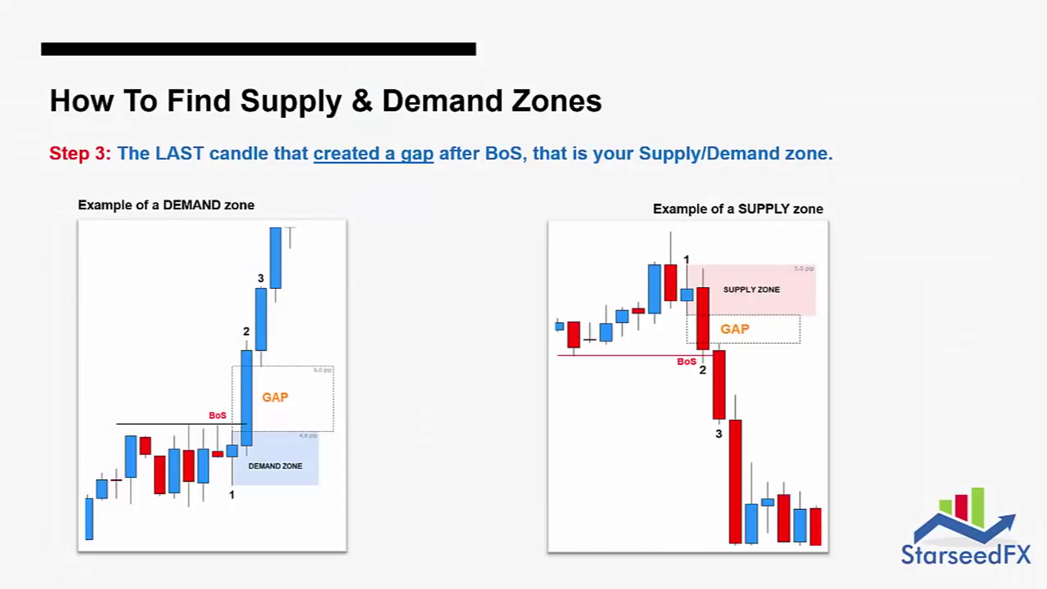
click(297, 197)
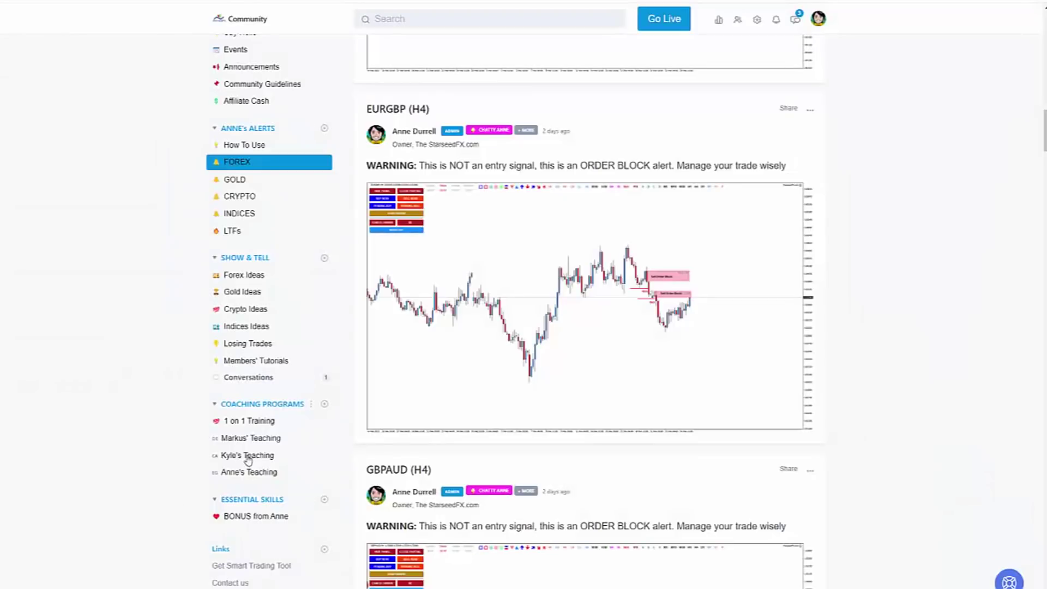
Open the second coach's teaching section under Coaching Programs and browse its video lessons.
click(248, 456)
scroll(460, 216, down, 20)
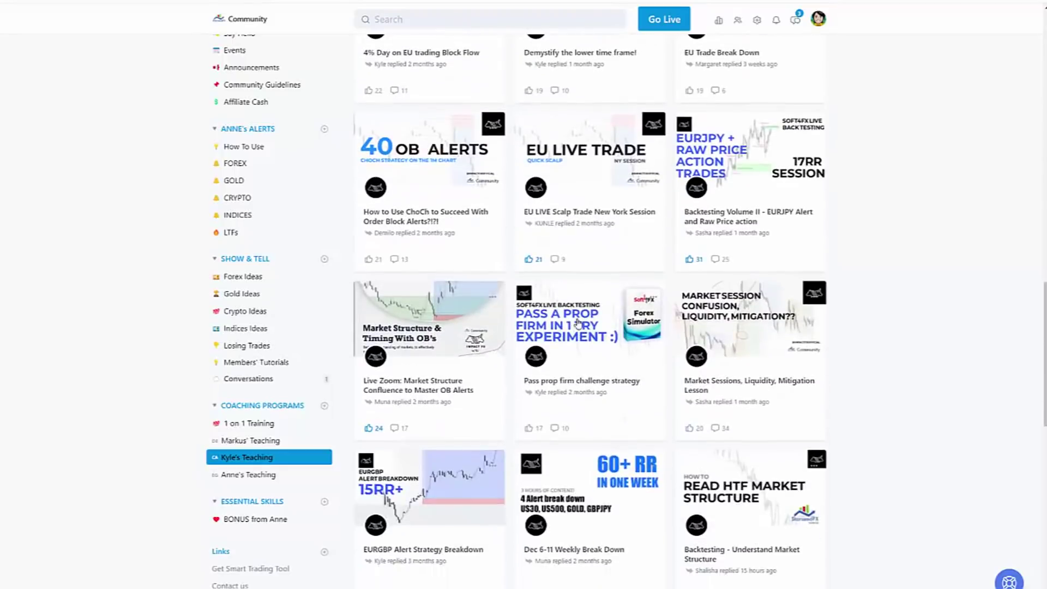
scroll(578, 324, up, 15)
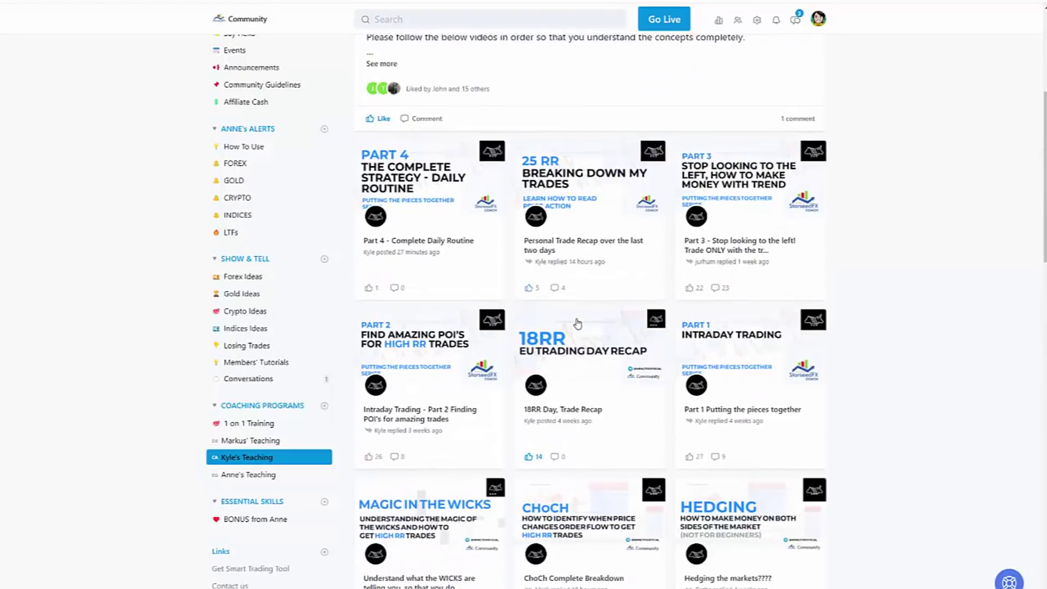
Open the first coach's teaching section under Coaching Programs, return to the second coach's section, and browse its video lessons down to the last row.
scroll(578, 324, up, 2)
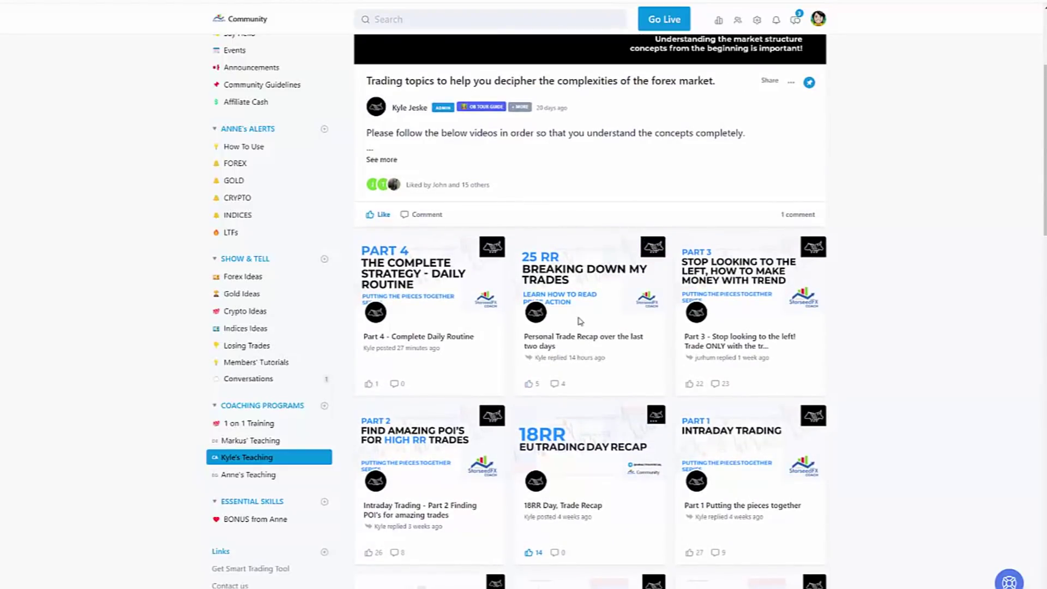
scroll(579, 321, down, 8)
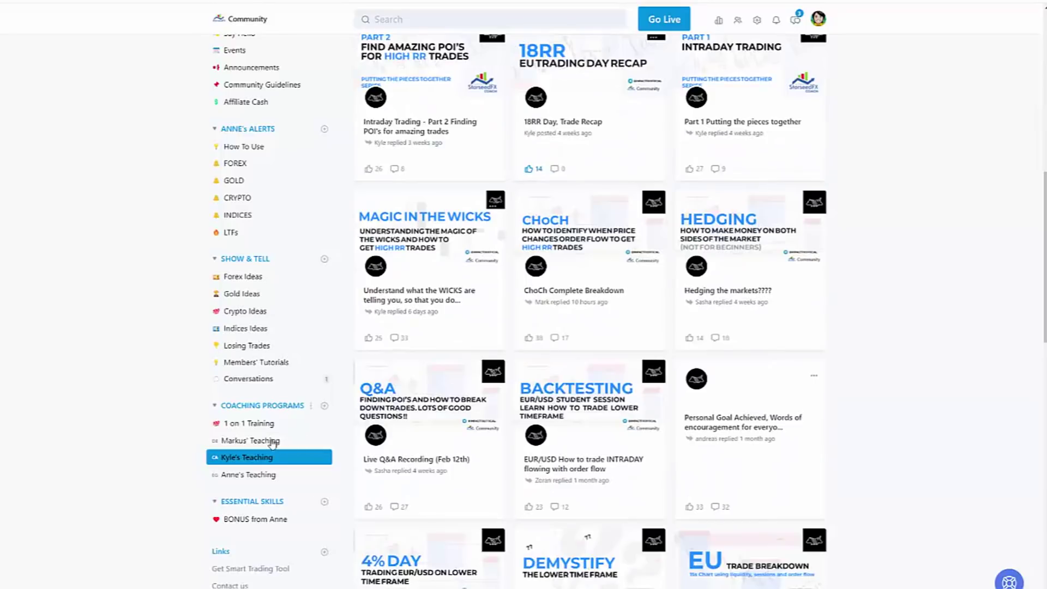
click(267, 440)
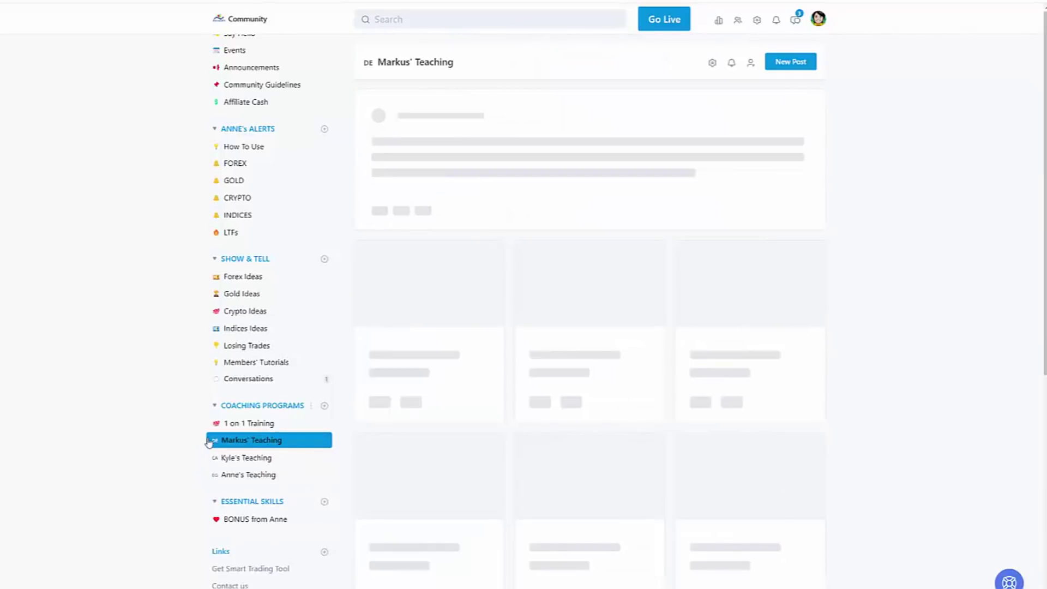
click(249, 460)
scroll(515, 382, down, 12)
scroll(518, 397, down, 15)
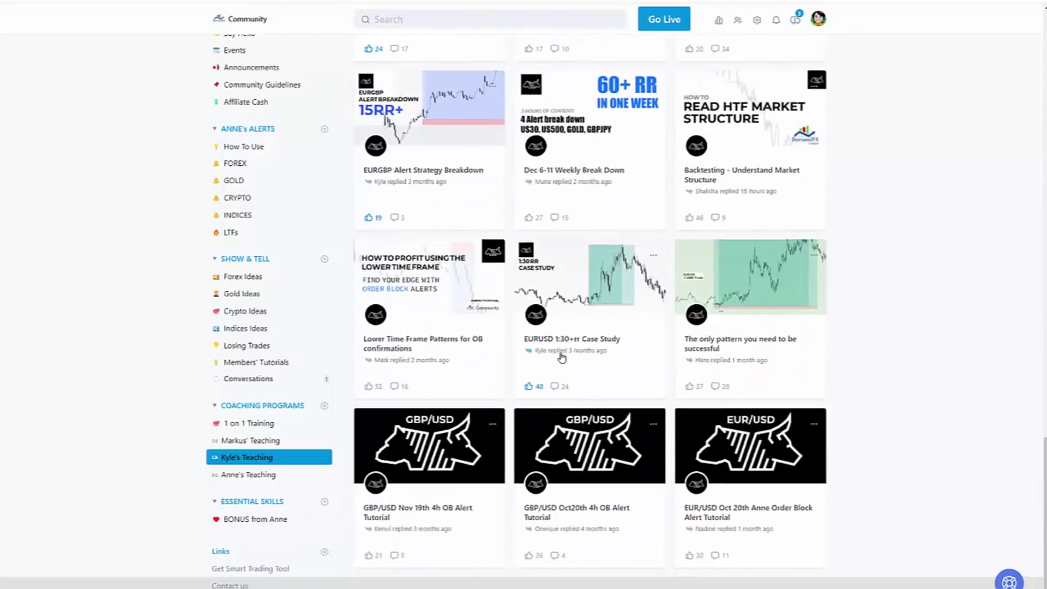
scroll(431, 396, up, 20)
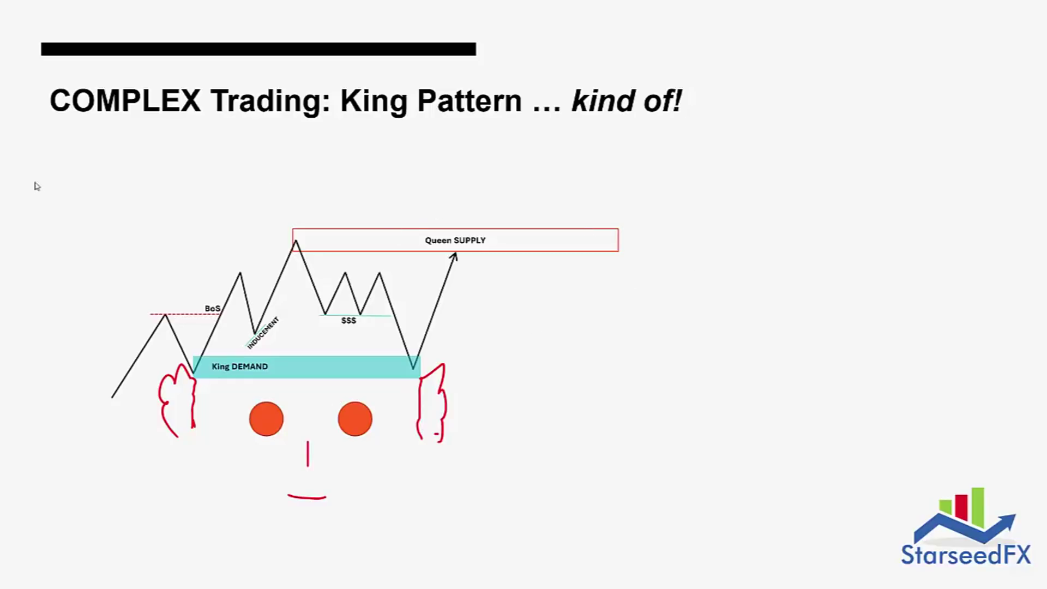
Switch from the King Pattern slide to the GBPJPY M15 chart in MetaTrader.
key(alt+Tab)
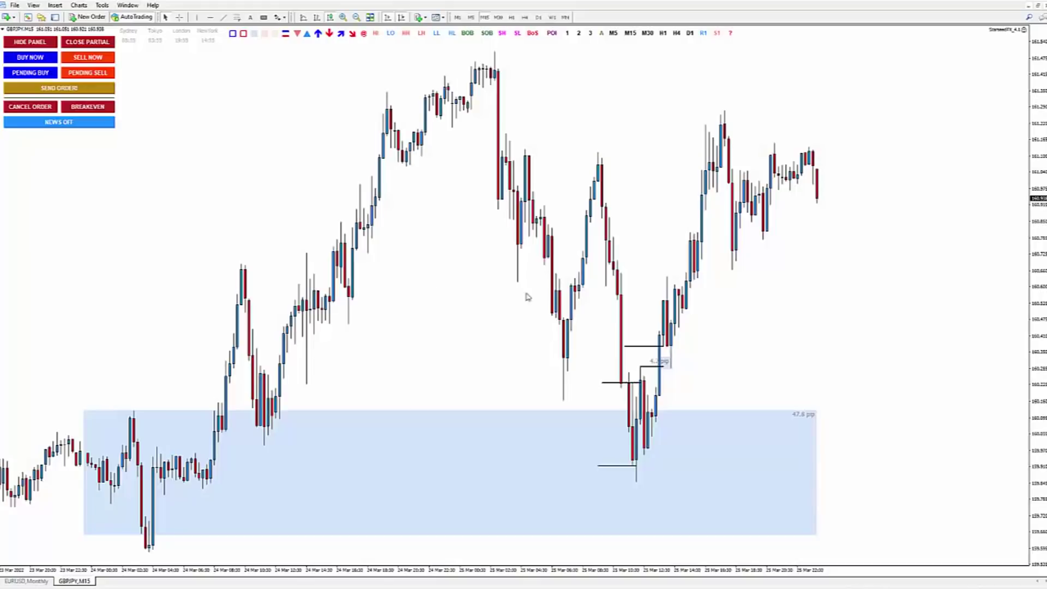